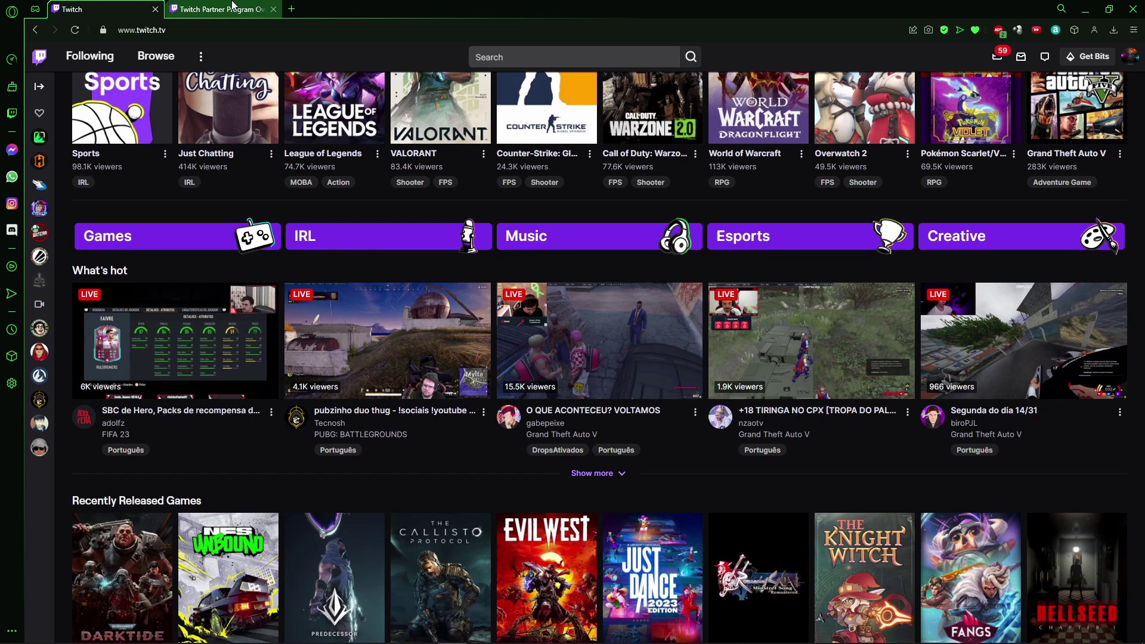
# Close the Twitch home page tab, leaving the Partner Program Overview article active
pyautogui.click(155, 9)
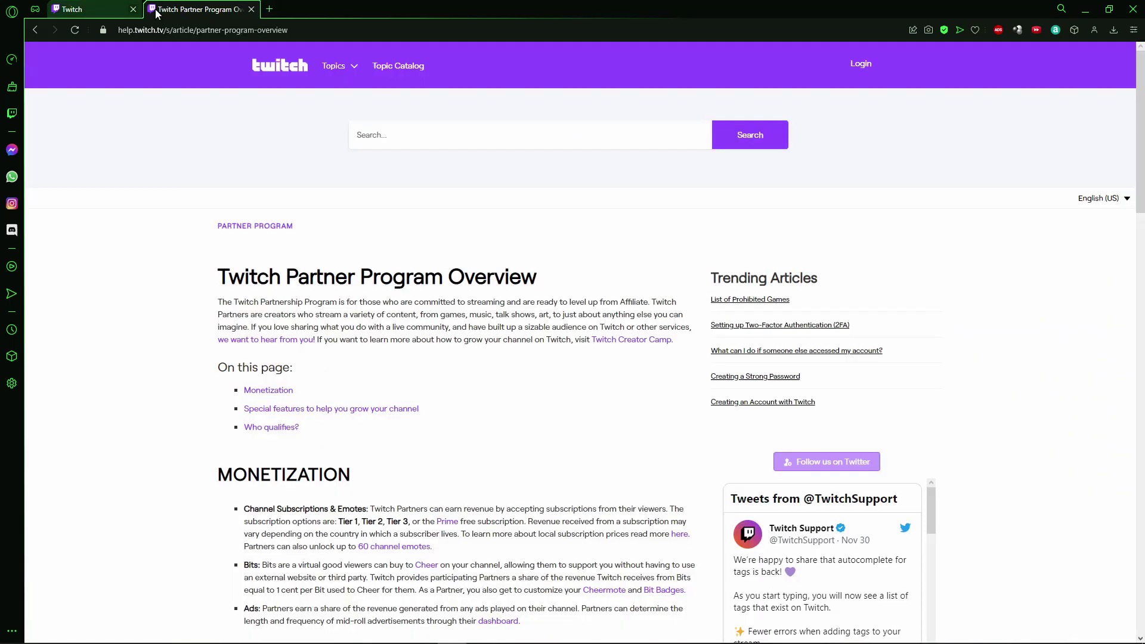
pyautogui.scroll(-2, 701, 157)
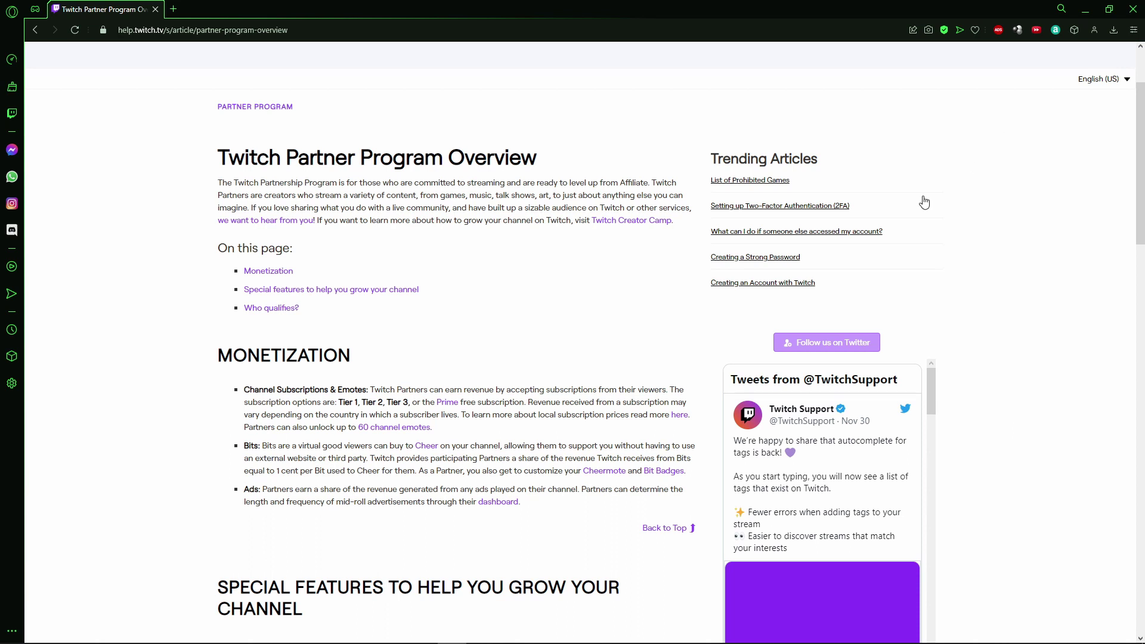
pyautogui.scroll(-2, 172, 319)
pyautogui.scroll(-1, 158, 271)
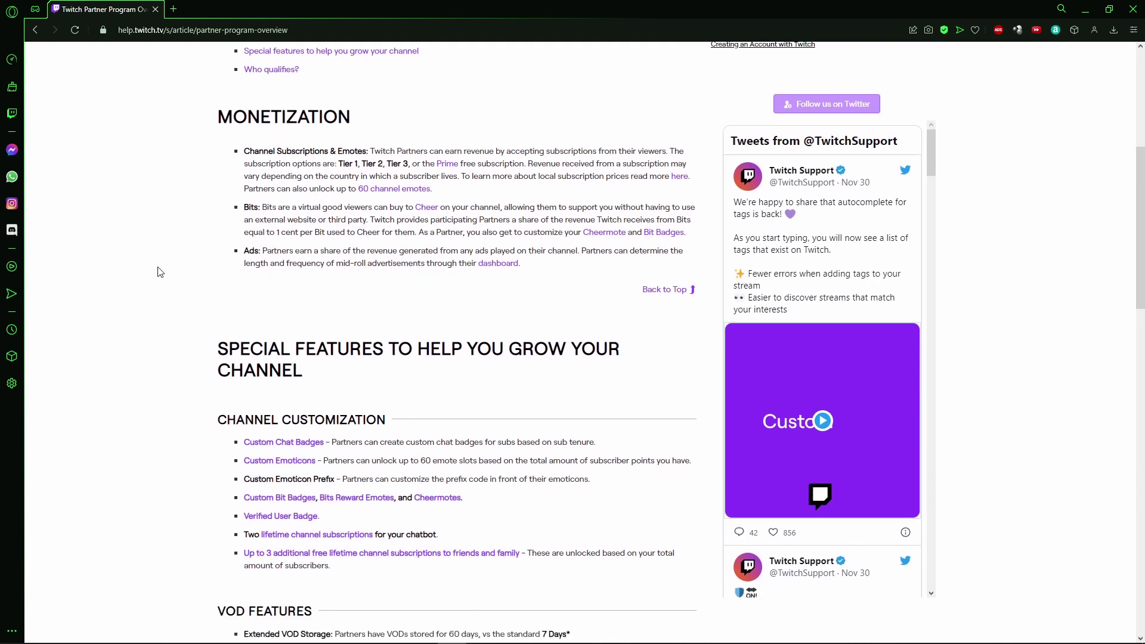
pyautogui.scroll(2, 158, 273)
pyautogui.scroll(-1, 158, 274)
pyautogui.scroll(-2, 159, 277)
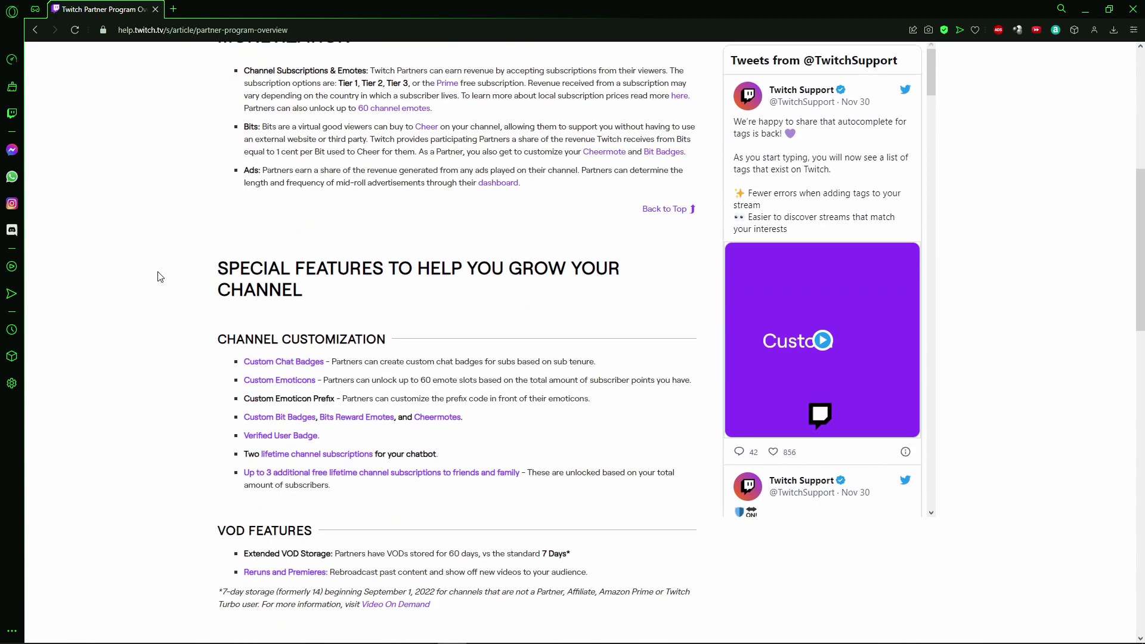
pyautogui.scroll(-3, 158, 276)
pyautogui.scroll(-3, 160, 257)
pyautogui.scroll(-3, 156, 258)
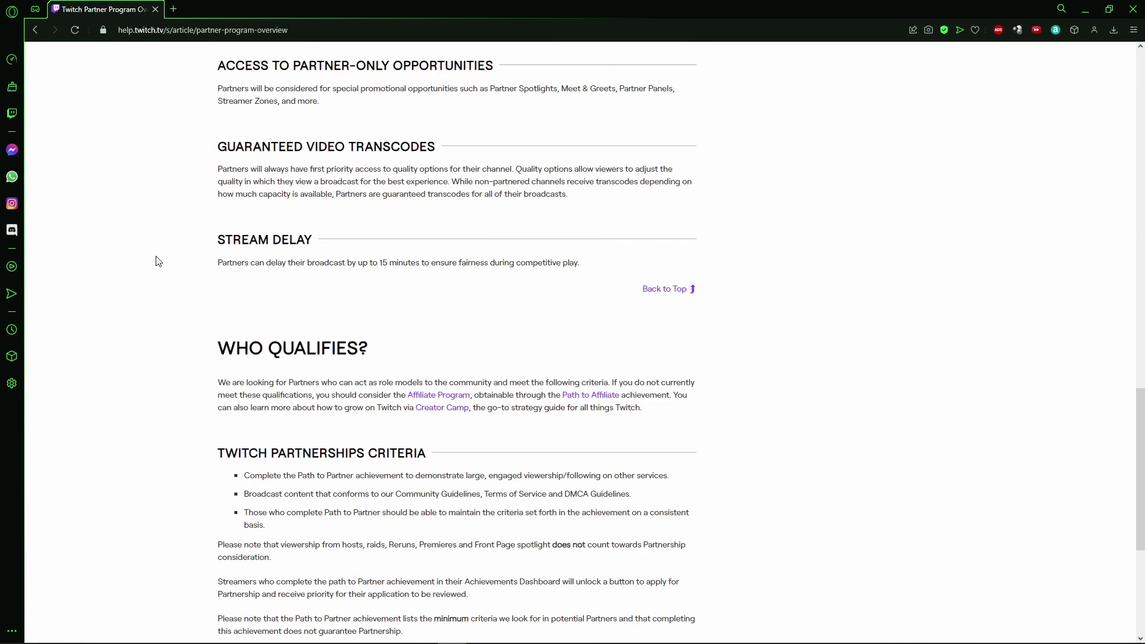
pyautogui.scroll(10, 143, 277)
pyautogui.scroll(5, 152, 291)
pyautogui.scroll(-1, 166, 302)
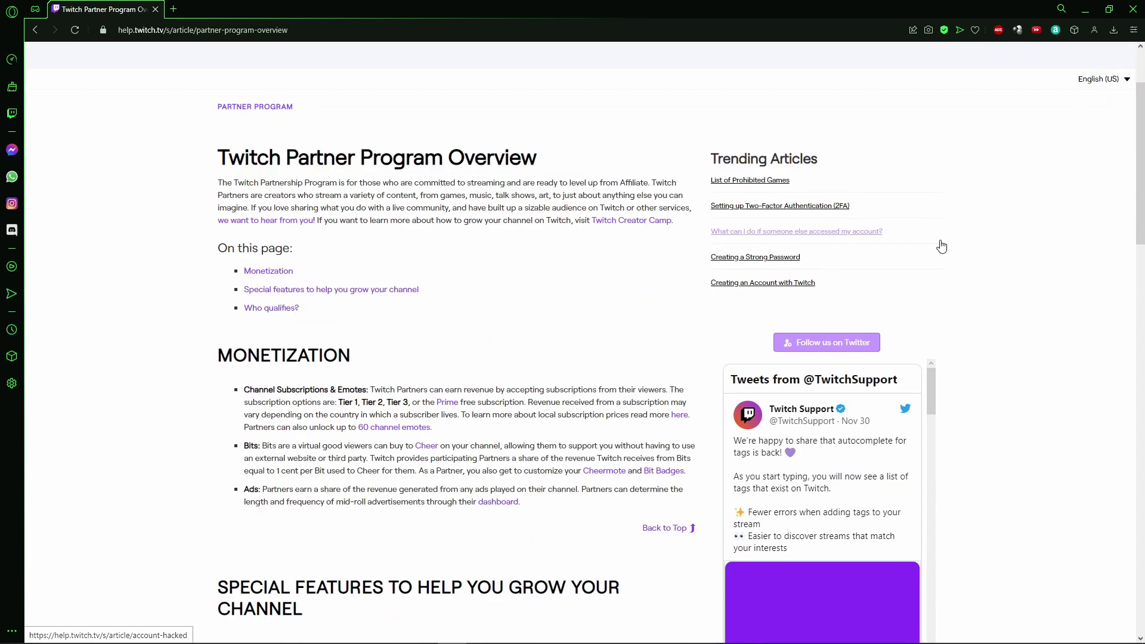